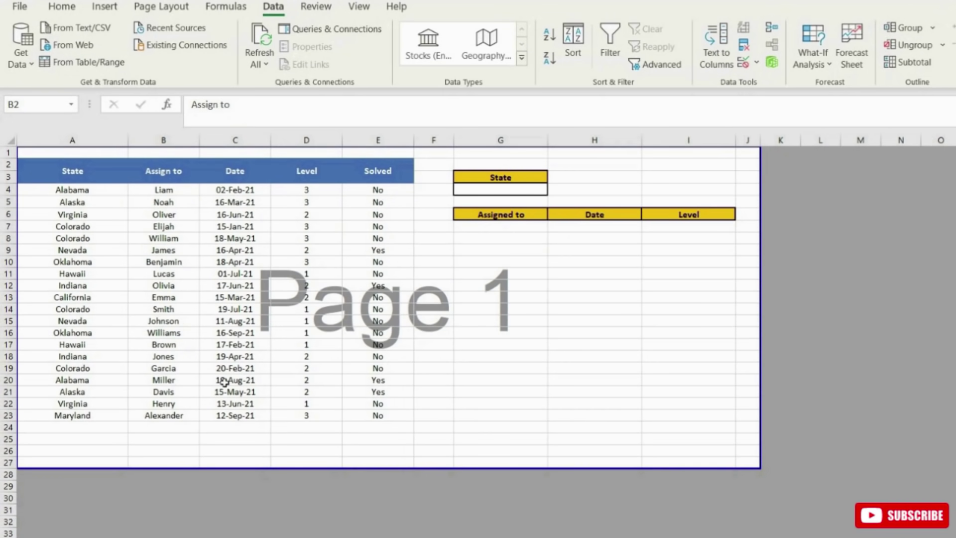
# Review the Assign to, Date, Level and Solved columns and the empty column L
pyautogui.moveTo(93, 194); pyautogui.dragTo(74, 403)
pyautogui.moveTo(163, 171); pyautogui.dragTo(196, 411)
pyautogui.moveTo(235, 190); pyautogui.dragTo(242, 422)
pyautogui.moveTo(306, 171); pyautogui.dragTo(309, 417)
pyautogui.moveTo(377, 171); pyautogui.dragTo(394, 417)
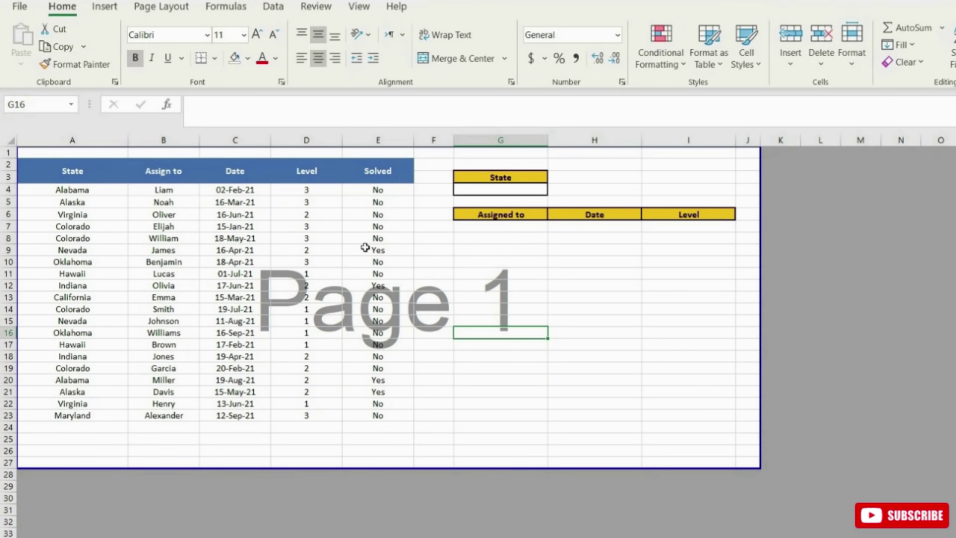
pyautogui.click(501, 189)
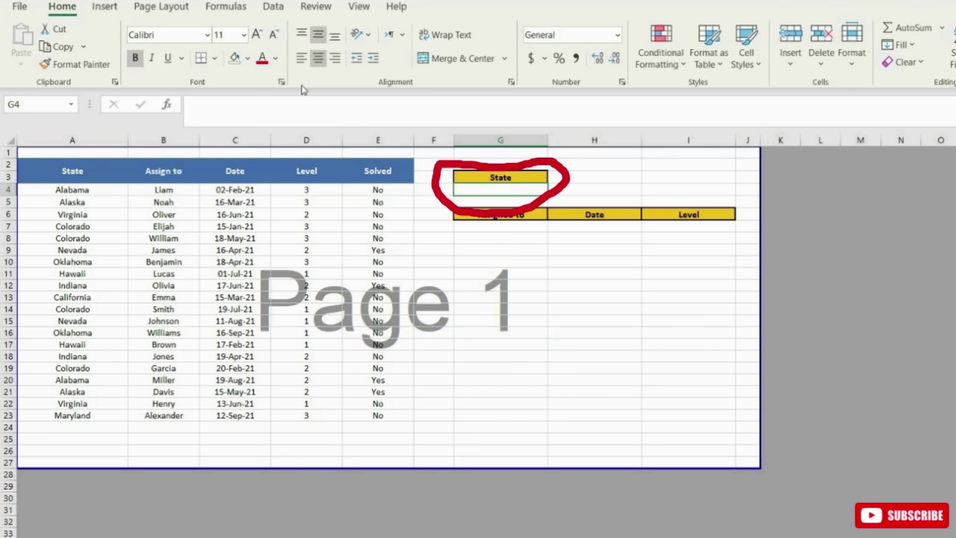
pyautogui.moveTo(820, 177); pyautogui.dragTo(826, 319)
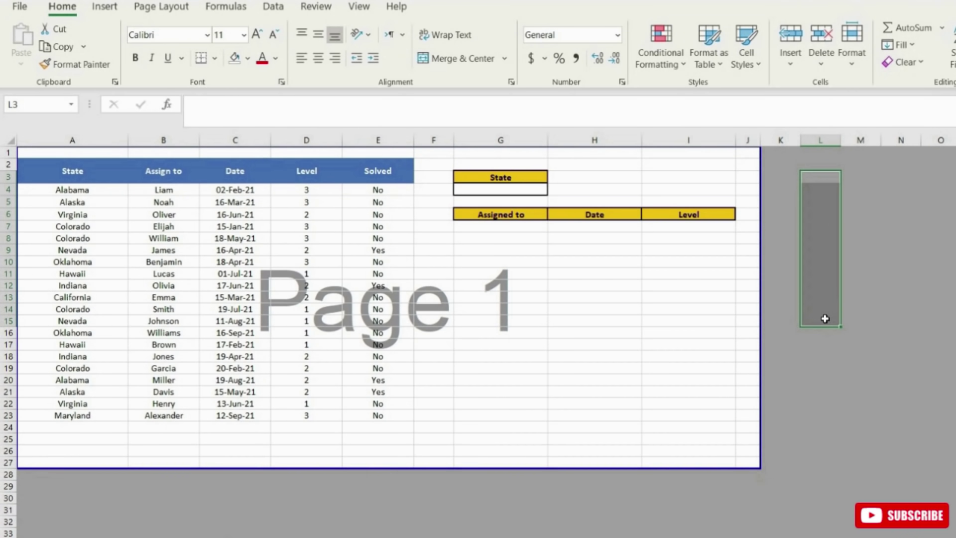
# Enter =UNIQUE(A4:A23) in L3 to spill the distinct states
pyautogui.click(815, 179)
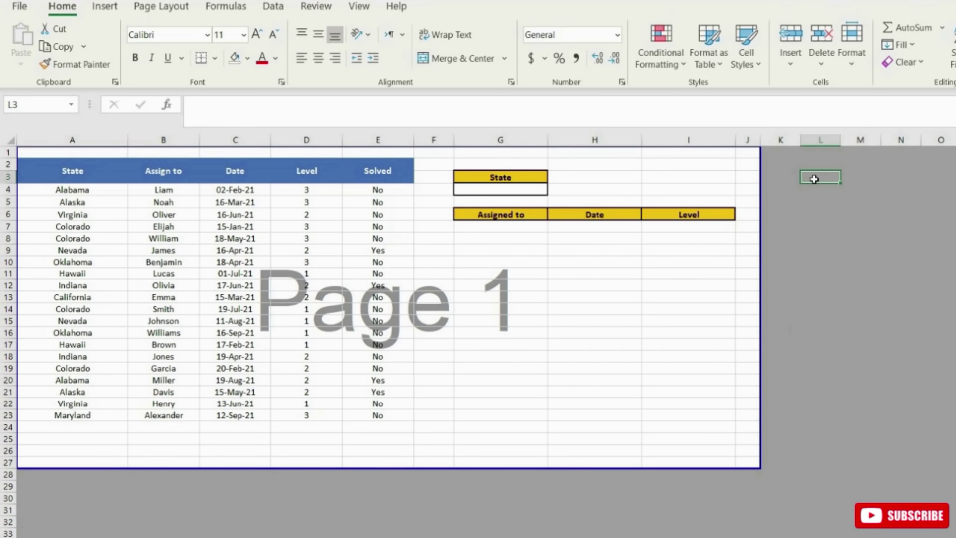
pyautogui.write('=UNIQUE(')
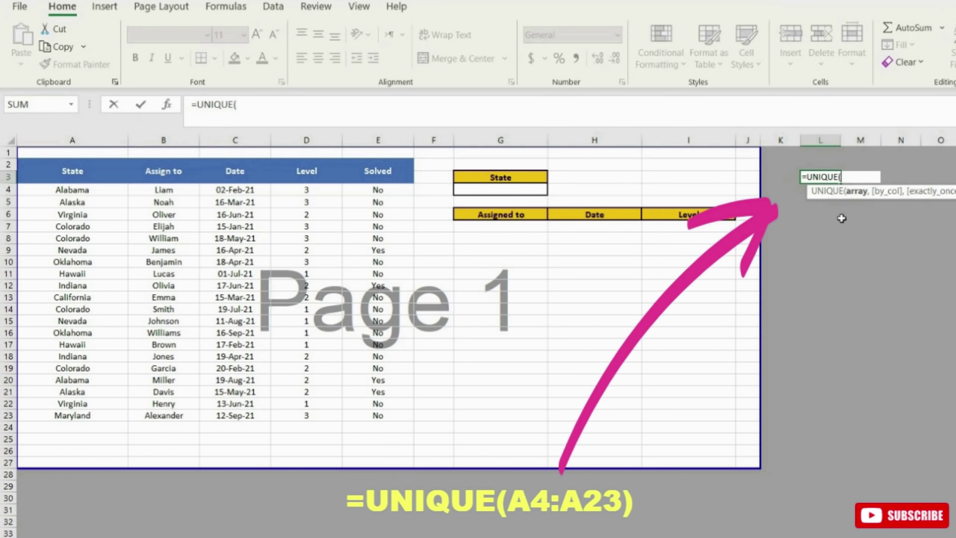
pyautogui.click(85, 190)
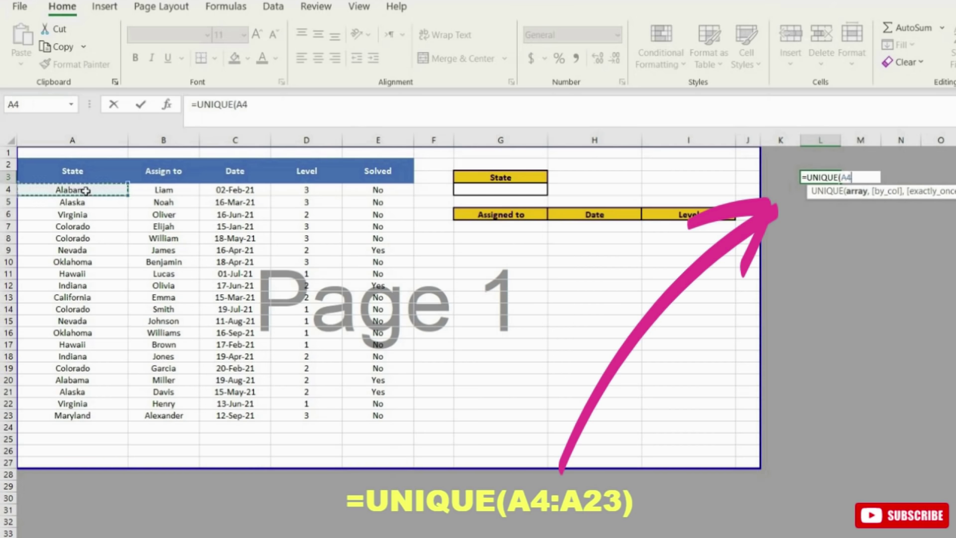
pyautogui.moveTo(85, 191); pyautogui.dragTo(84, 417)
pyautogui.press('Return')
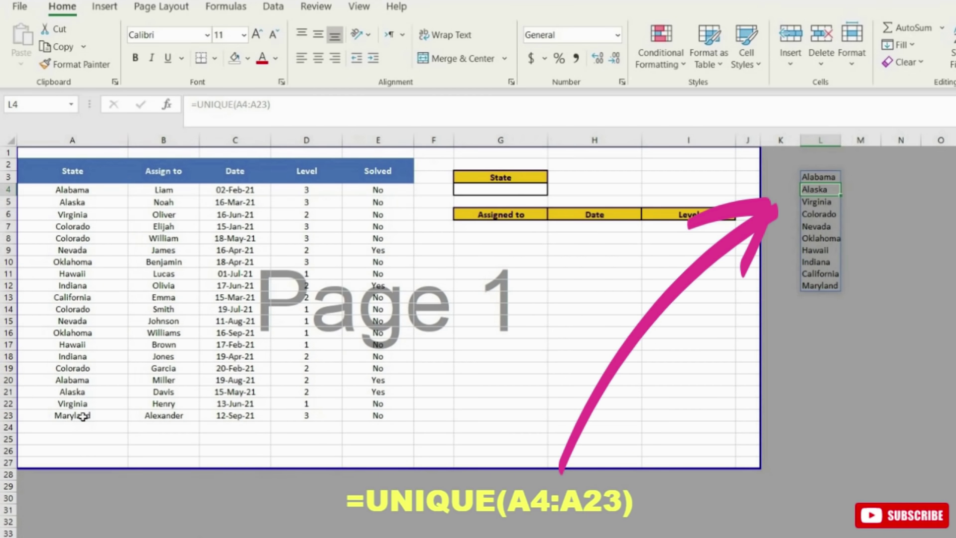
pyautogui.moveTo(827, 180); pyautogui.dragTo(817, 285)
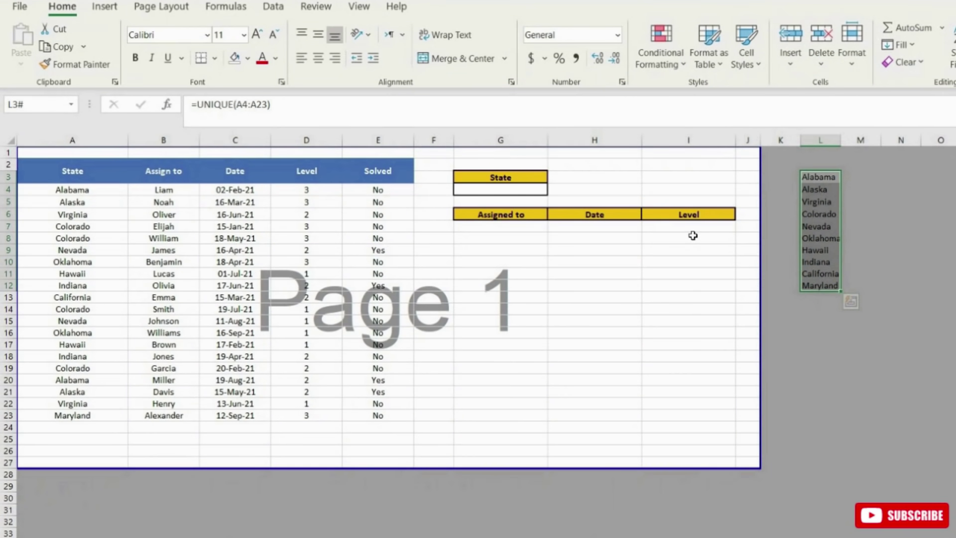
# Wrap the L3 formula as =SORT(UNIQUE(A4:A23)) so the states list alphabetically
pyautogui.doubleClick(815, 178)
pyautogui.click(805, 177)
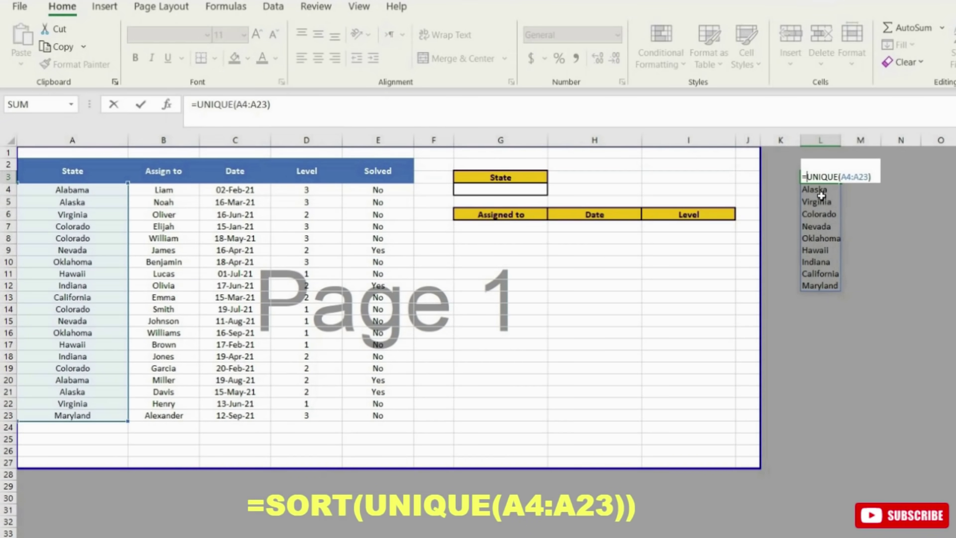
pyautogui.write('so')
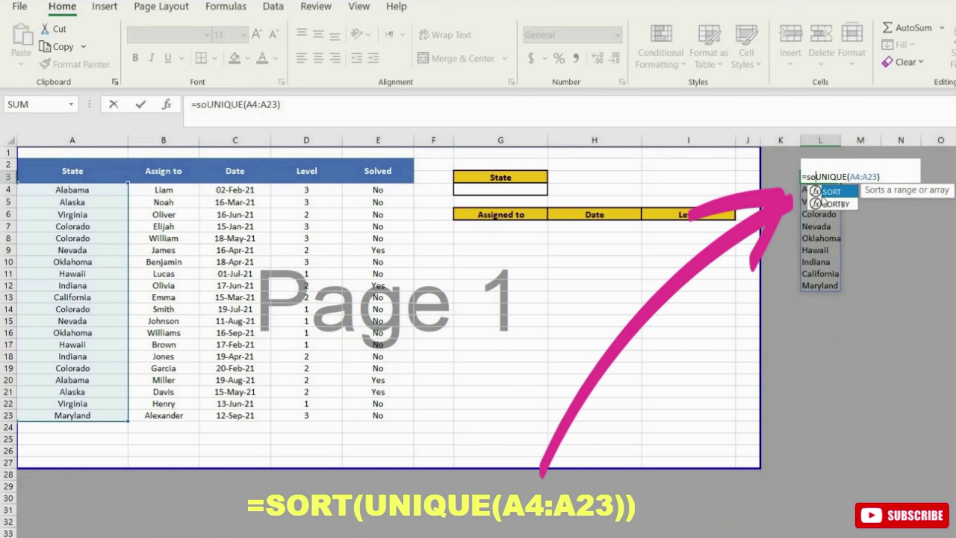
pyautogui.write('rt(')
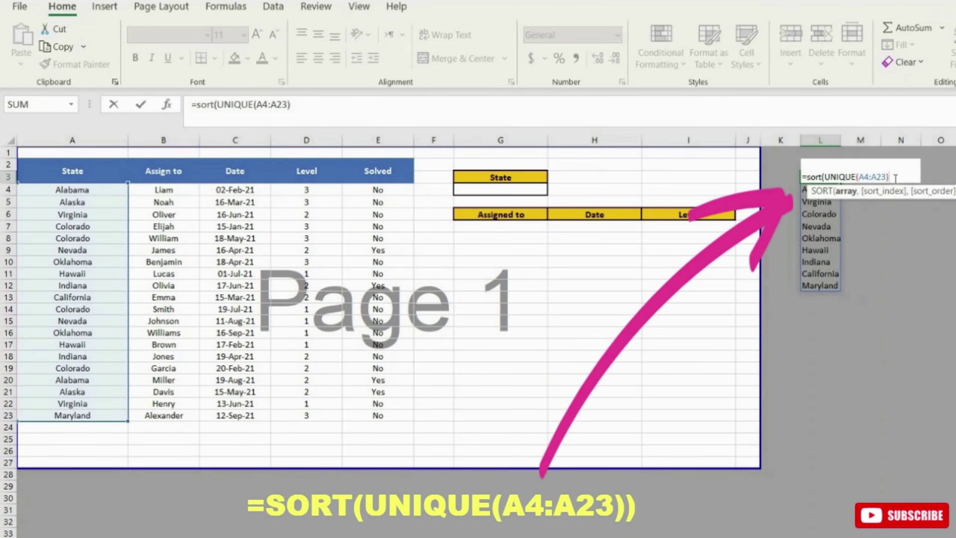
pyautogui.press('Return')
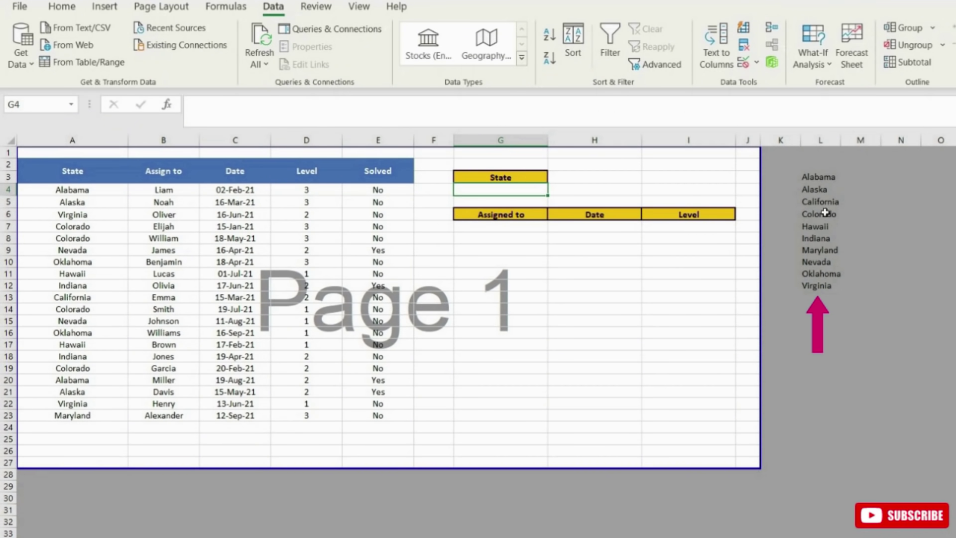
# Give G4 a List data validation with source L3:L12
pyautogui.click(744, 62)
pyautogui.click(667, 155)
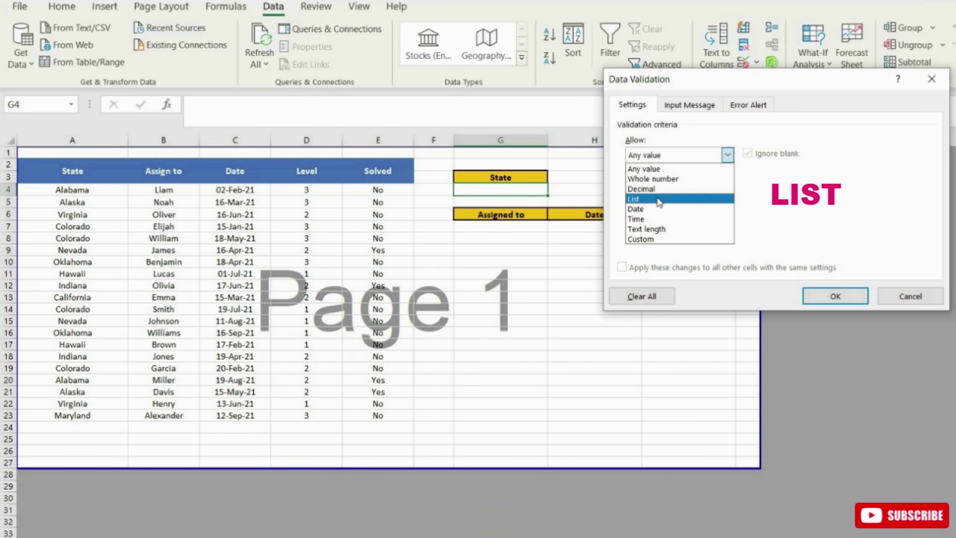
pyautogui.click(661, 201)
pyautogui.click(840, 218)
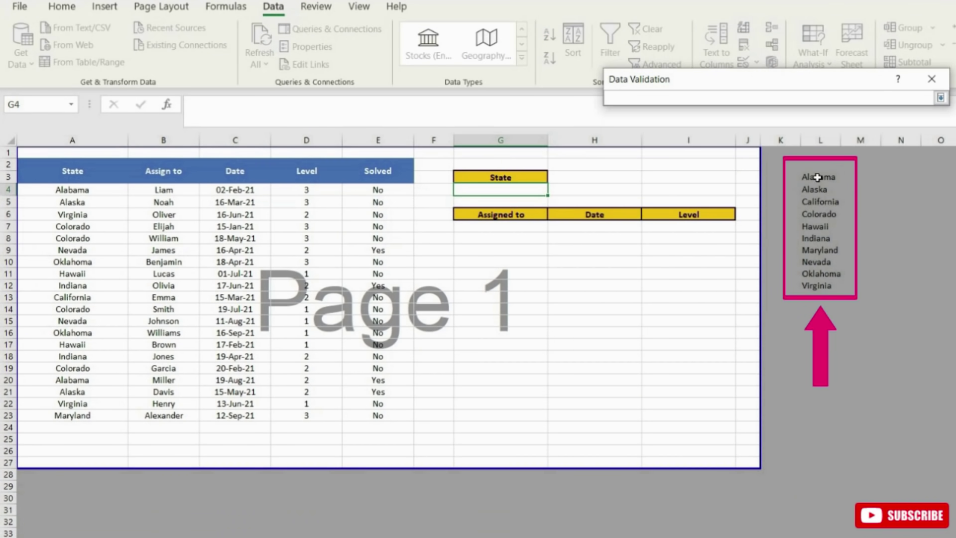
pyautogui.moveTo(818, 179); pyautogui.dragTo(838, 283)
pyautogui.click(837, 294)
# Open G4's state drop-down to check it, then close it without choosing
pyautogui.click(553, 190)
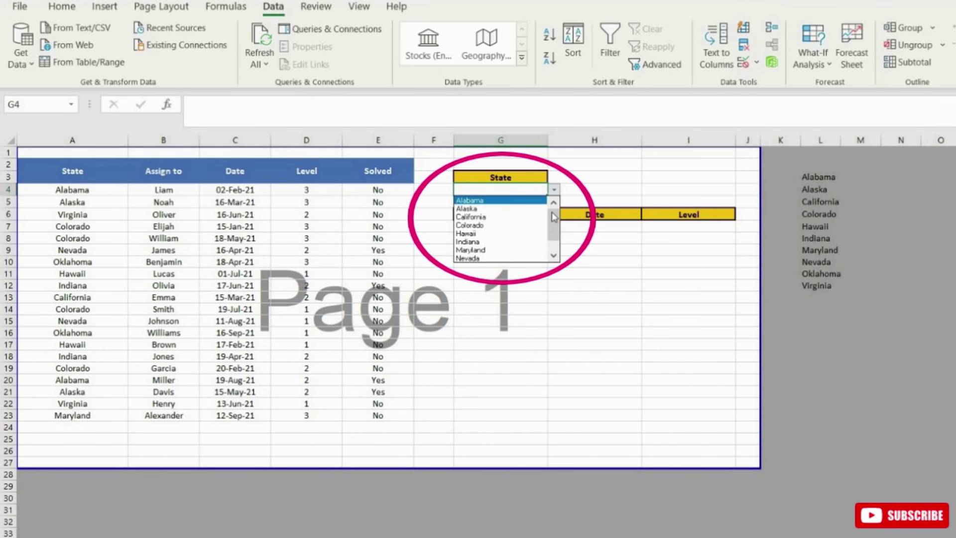
pyautogui.moveTo(551, 219); pyautogui.dragTo(554, 255)
pyautogui.click(481, 188)
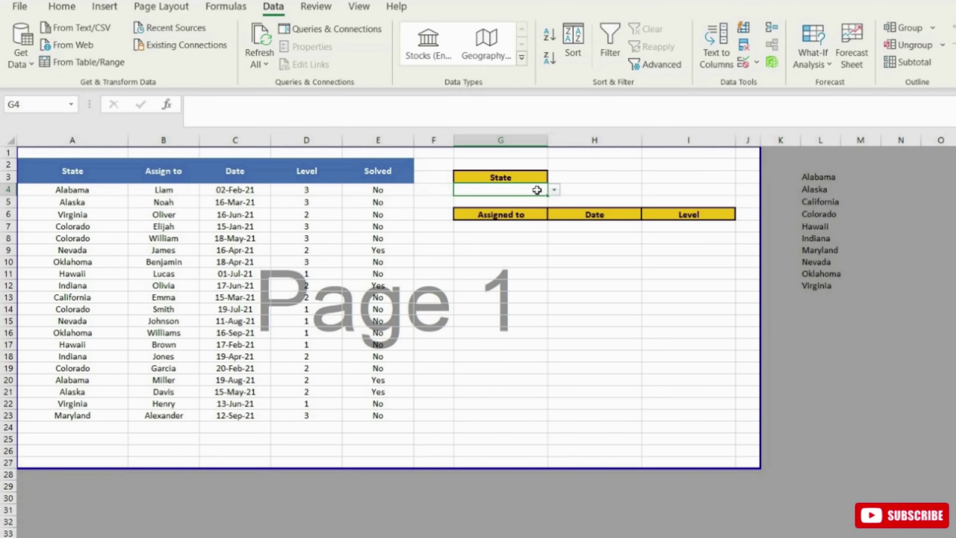
# Choose Colorado in G4 and highlight the B4:D23 data to return
pyautogui.click(554, 190)
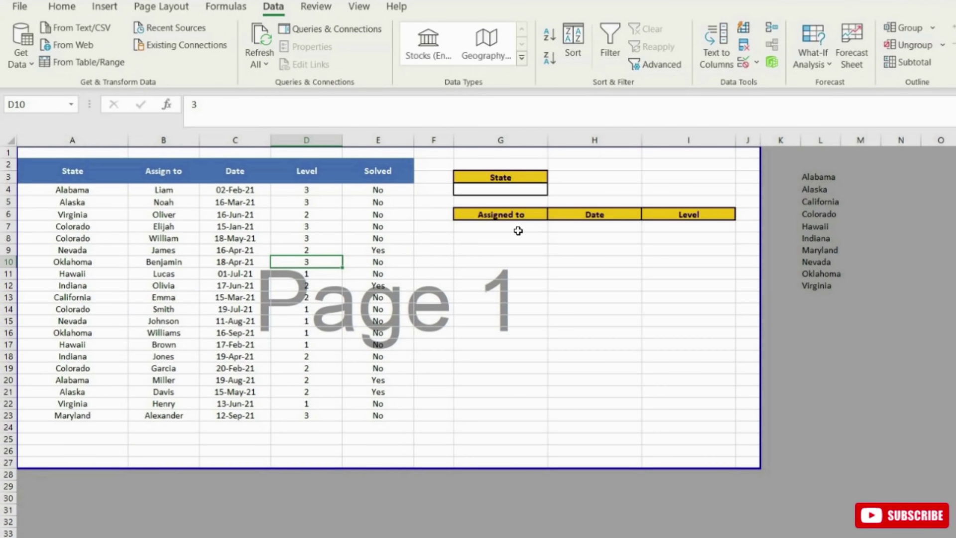
pyautogui.click(166, 190)
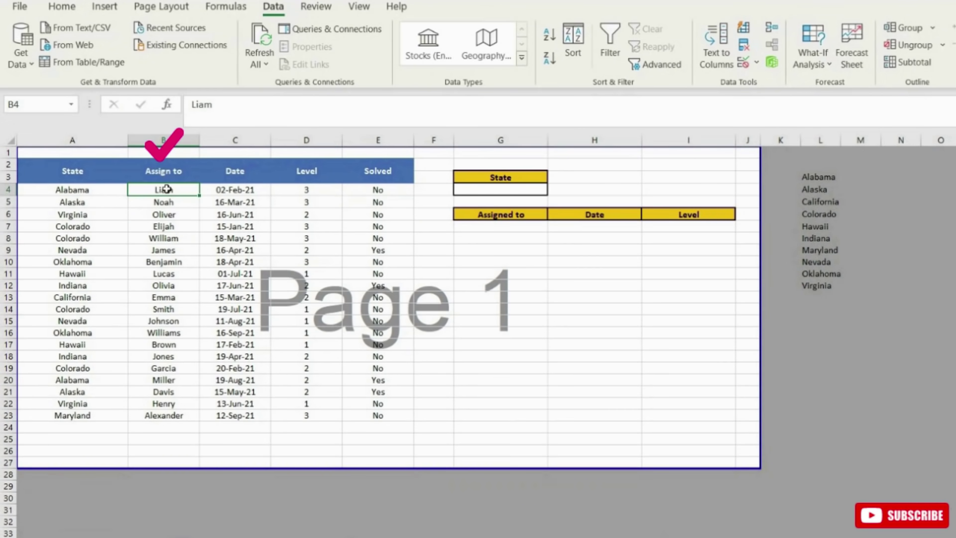
pyautogui.moveTo(167, 190); pyautogui.dragTo(285, 419)
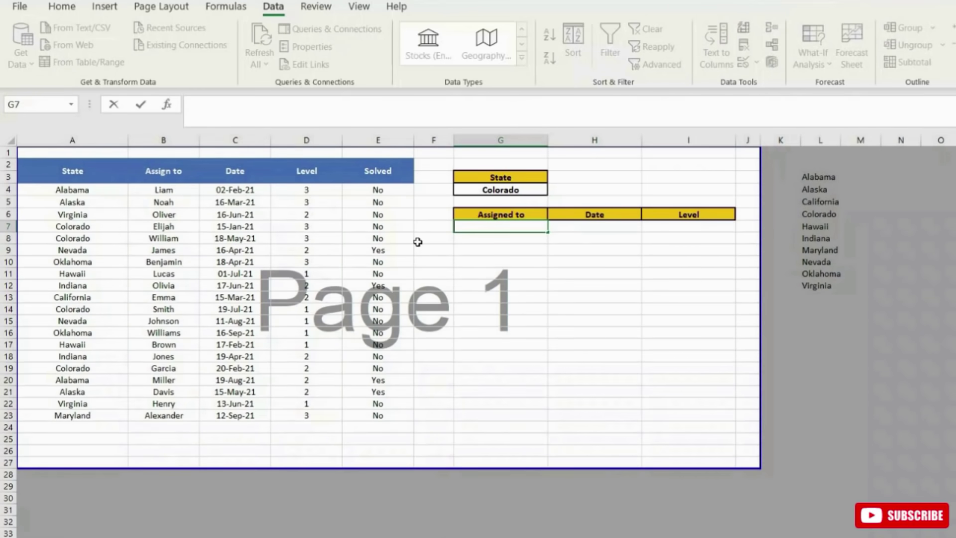
# In G7, start =FILTER(B4:D23,(E4:E23="No")*(A4:A23 using mouse-selected ranges
pyautogui.write('=')
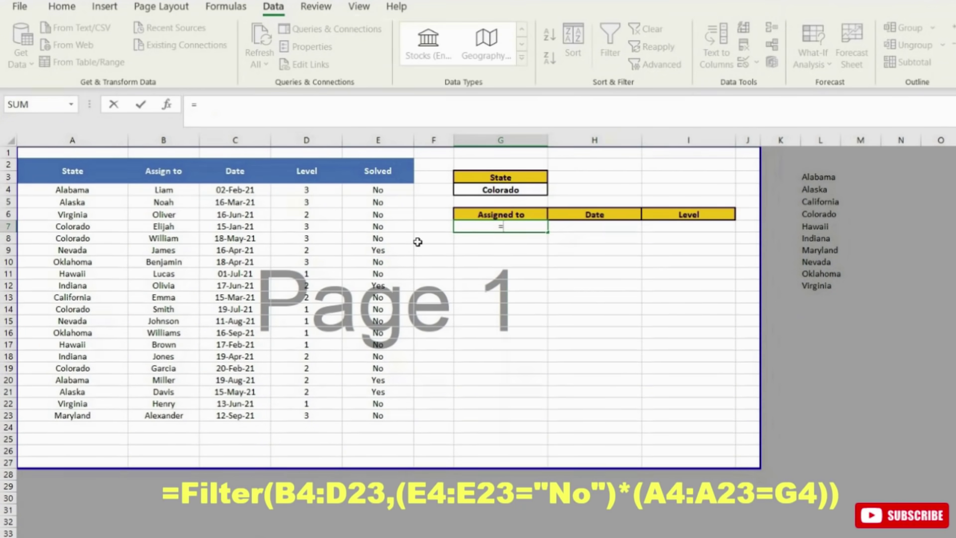
pyautogui.write('FILTER(')
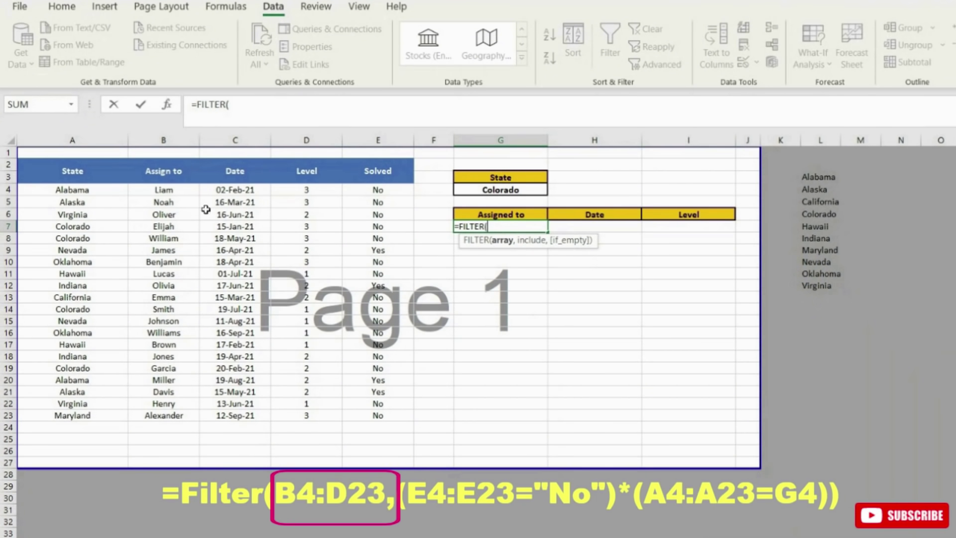
pyautogui.moveTo(180, 192); pyautogui.dragTo(283, 417)
pyautogui.write(',')
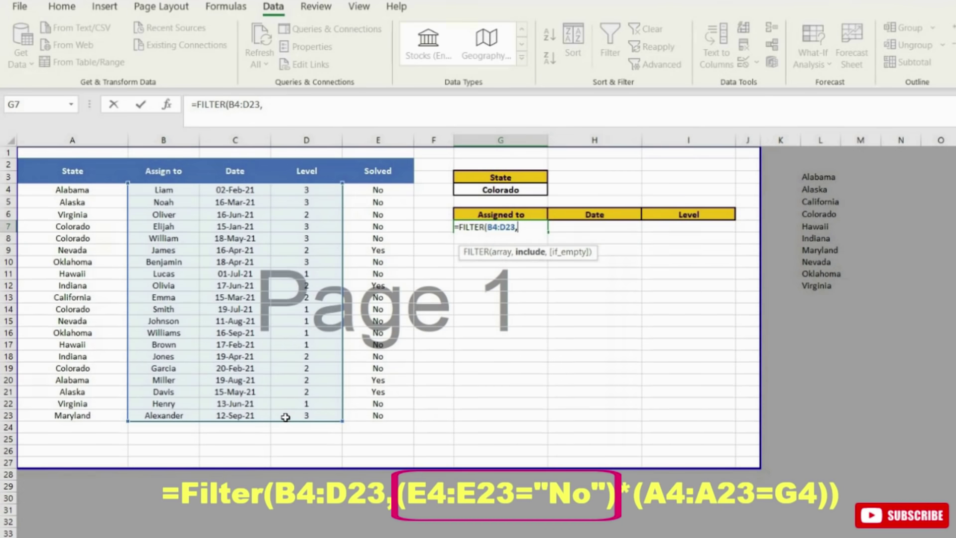
pyautogui.write('(')
pyautogui.moveTo(377, 190); pyautogui.dragTo(400, 413)
pyautogui.write('=')
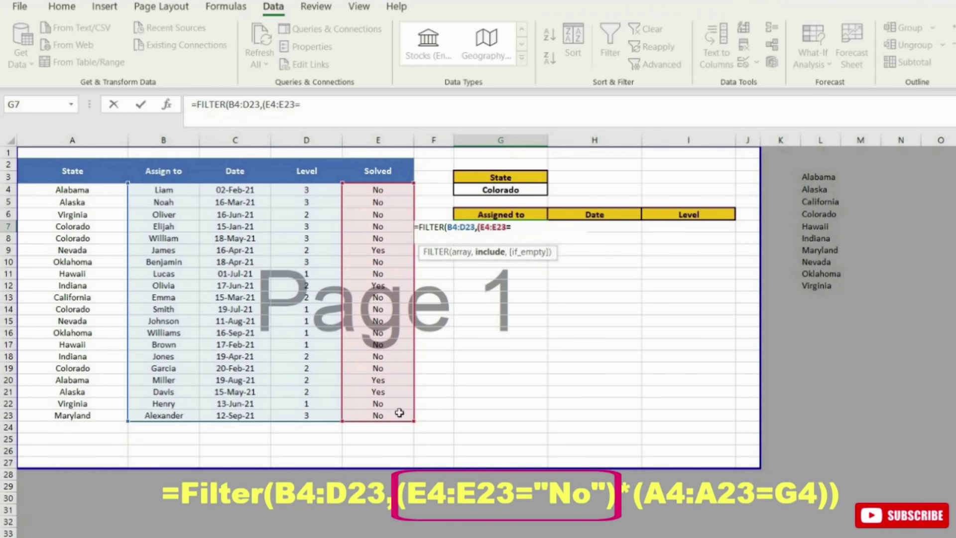
pyautogui.write('"No")')
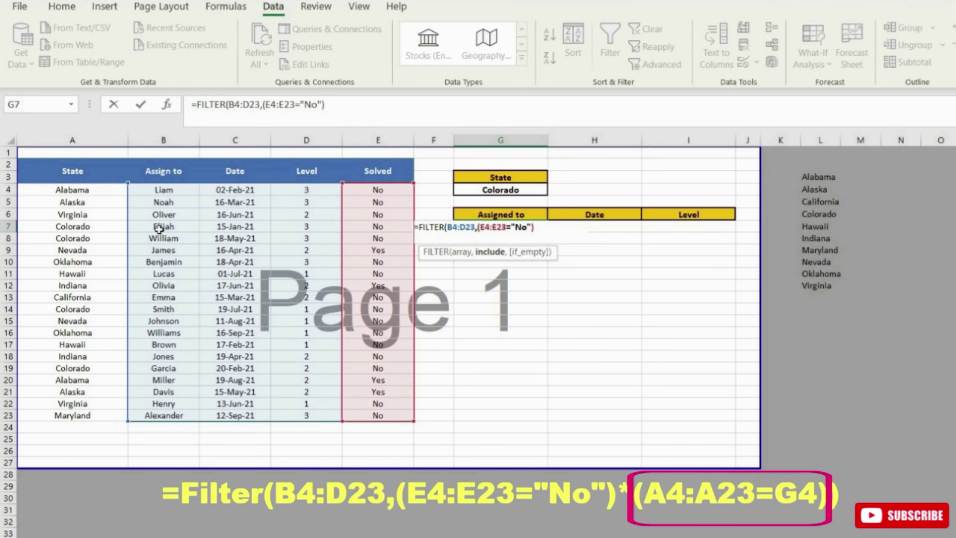
pyautogui.write('(')
pyautogui.moveTo(64, 187); pyautogui.dragTo(85, 413)
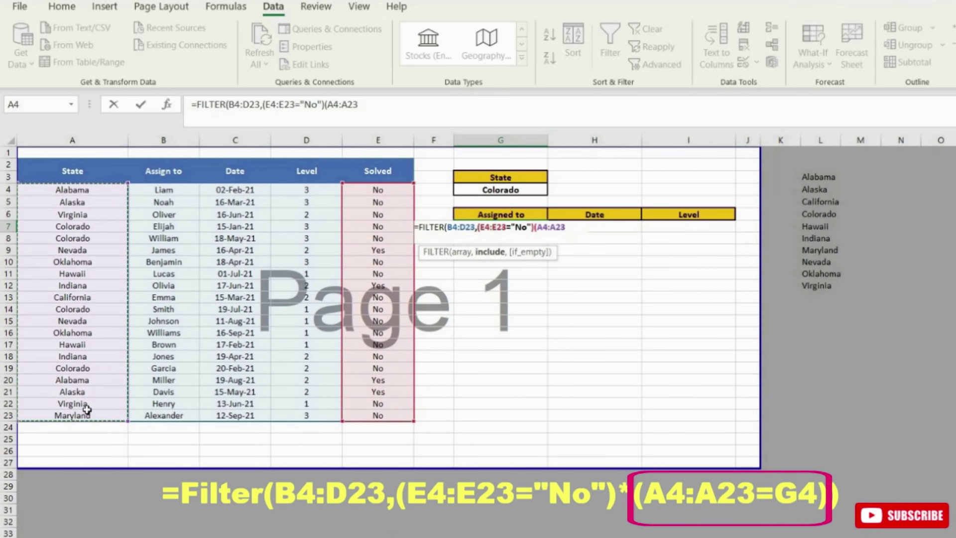
# Finish the FILTER condition with A4:A23=G4 and enter the formula
pyautogui.write('=')
pyautogui.click(503, 190)
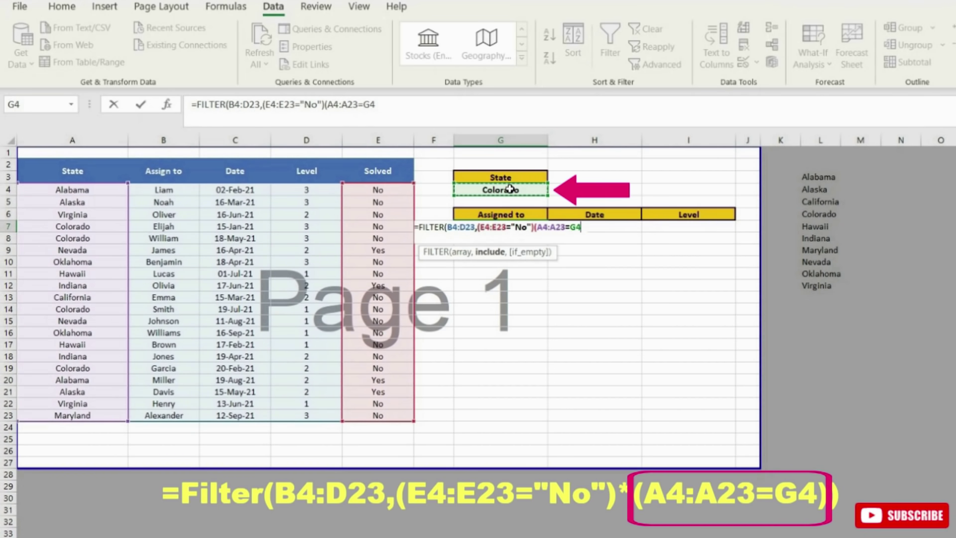
pyautogui.write('))')
pyautogui.press('Return')
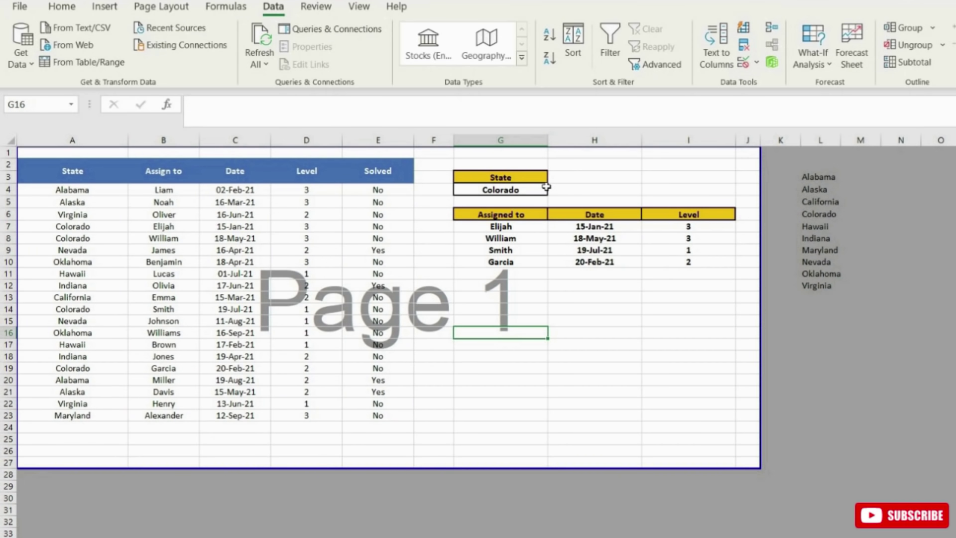
# Pick Hawaii, then Maryland, then Oklahoma in G4 to test the results
pyautogui.click(543, 188)
pyautogui.click(554, 189)
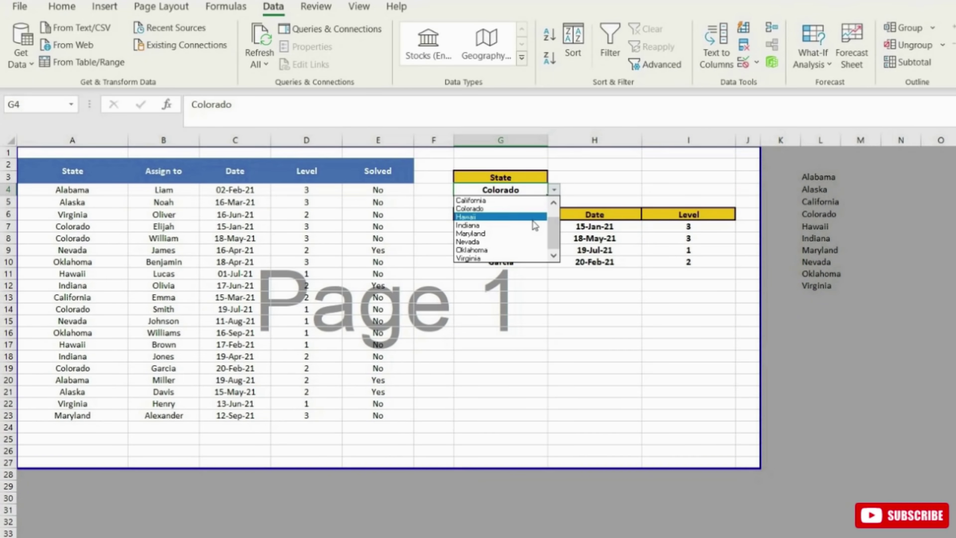
pyautogui.click(532, 219)
pyautogui.click(554, 190)
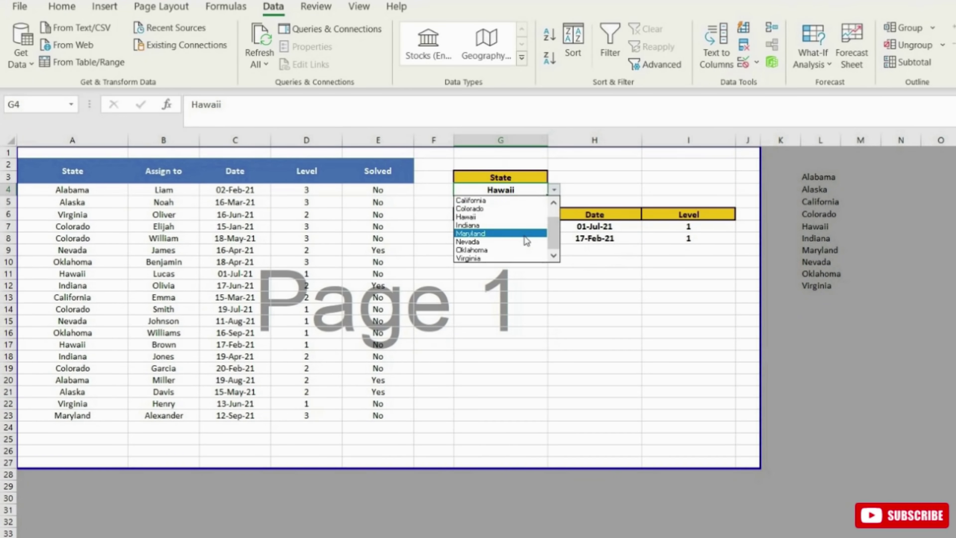
pyautogui.click(525, 234)
pyautogui.click(554, 189)
pyautogui.click(518, 250)
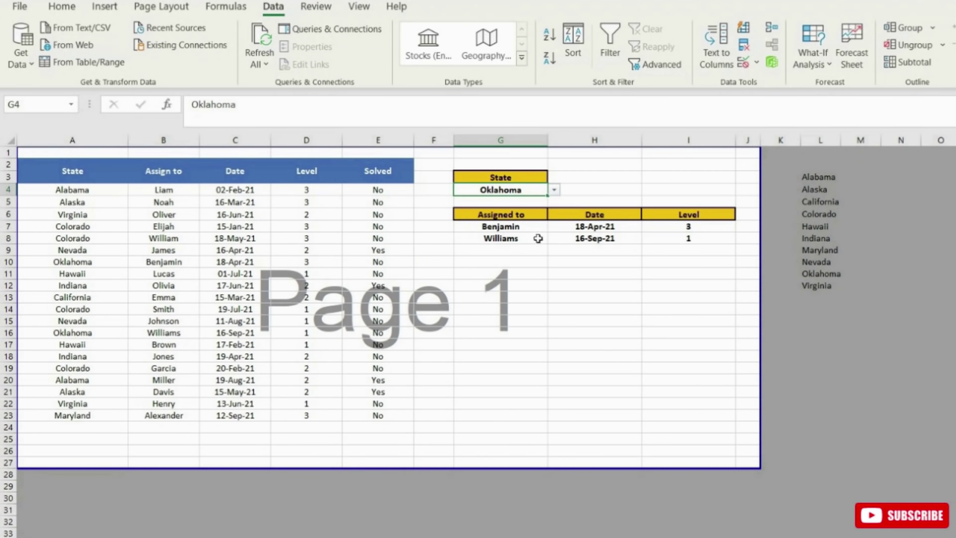
# Wrap G7's FILTER in SORT(...,2,1) to order results by date ascending
pyautogui.doubleClick(500, 221)
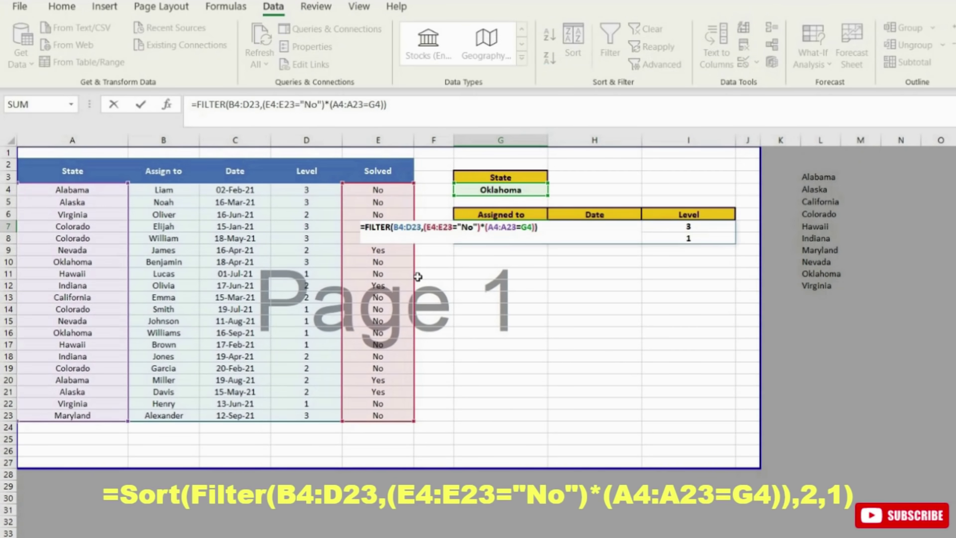
pyautogui.write('SORT(')
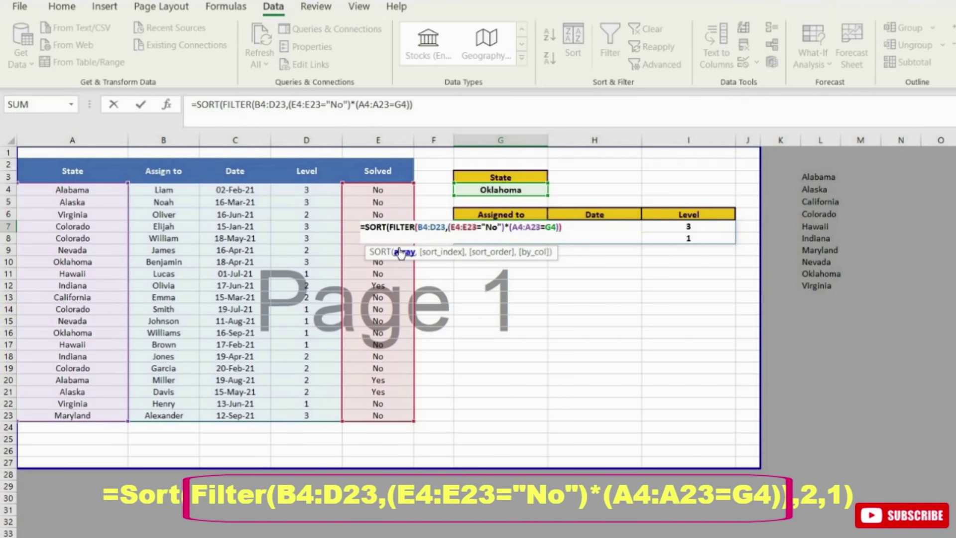
pyautogui.click(568, 227)
pyautogui.write(',')
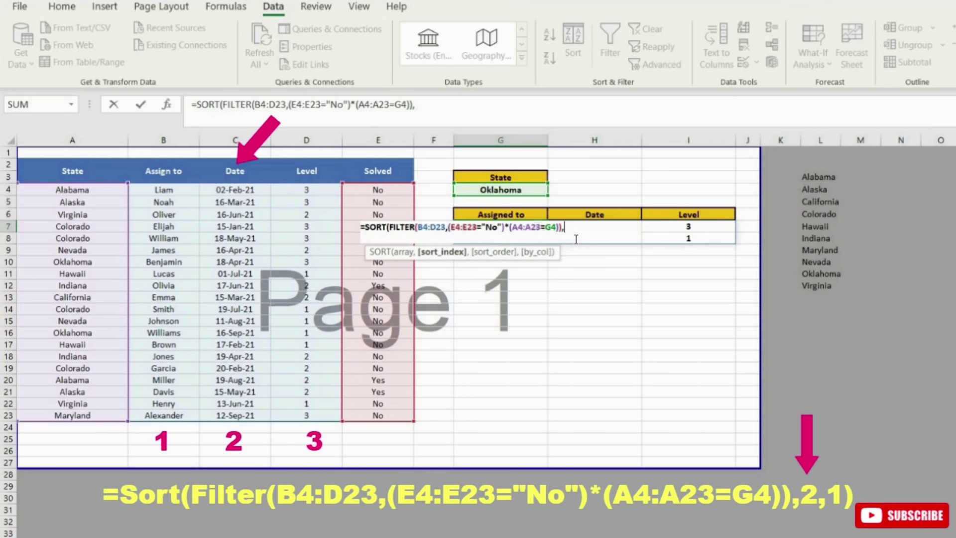
pyautogui.write('2,')
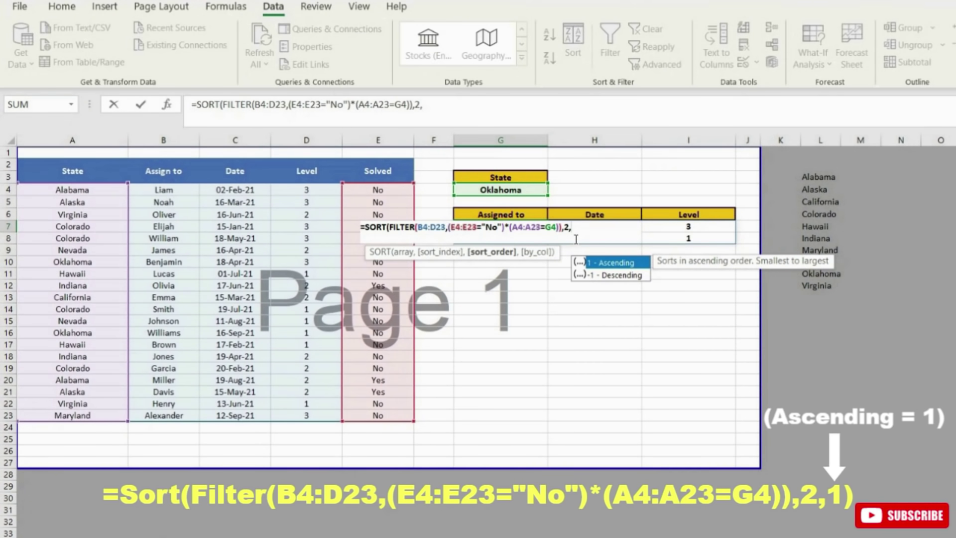
pyautogui.write('1')
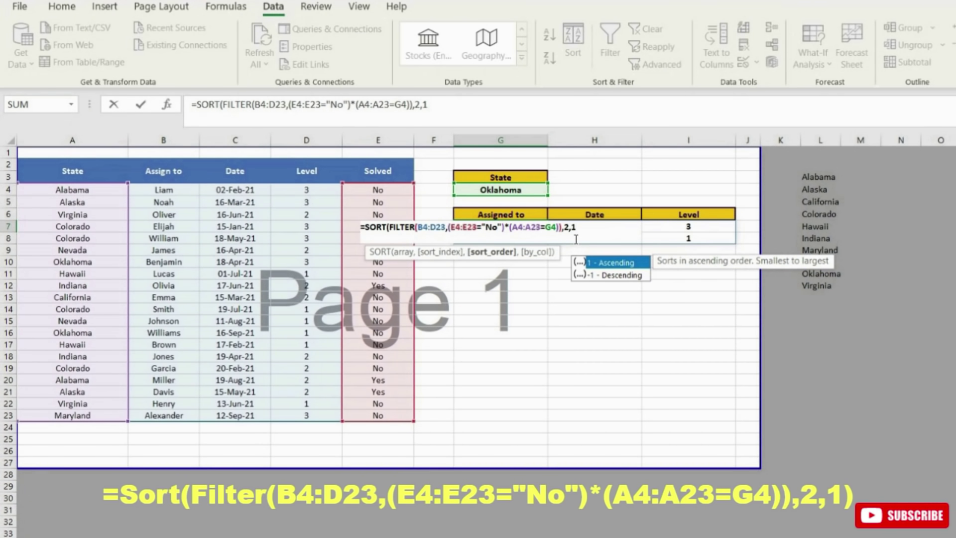
pyautogui.write(')')
pyautogui.press('Return')
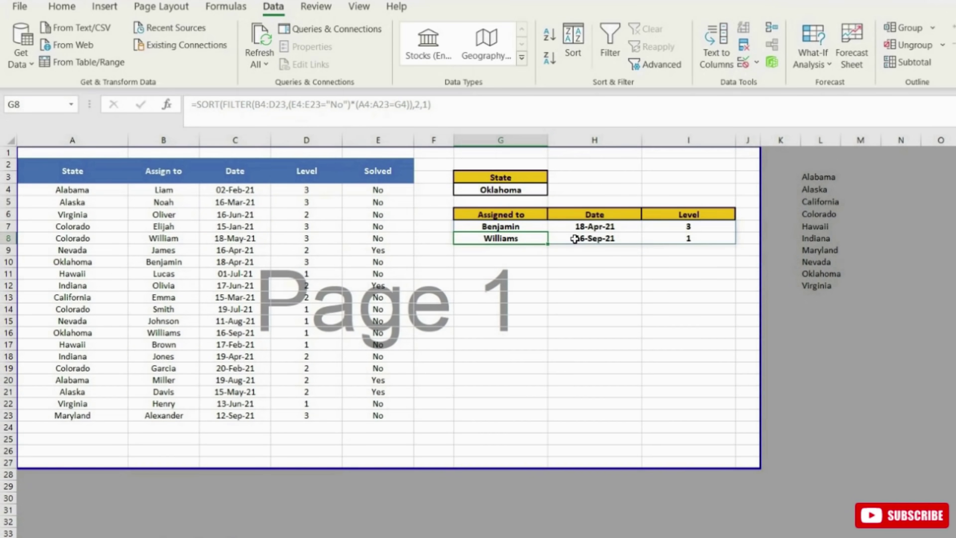
# Choose Colorado in G4's drop-down and move down to the G7 results
pyautogui.click(523, 190)
pyautogui.click(554, 190)
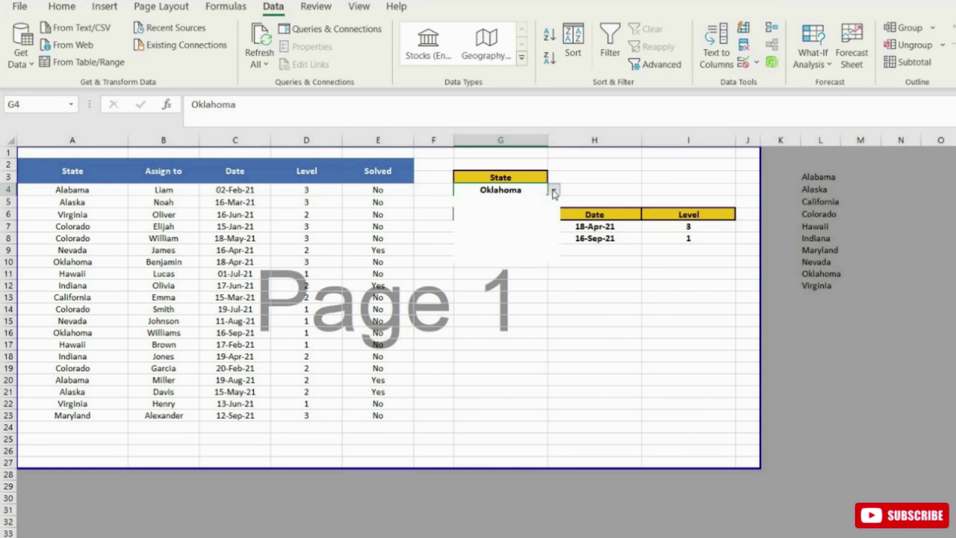
pyautogui.click(528, 209)
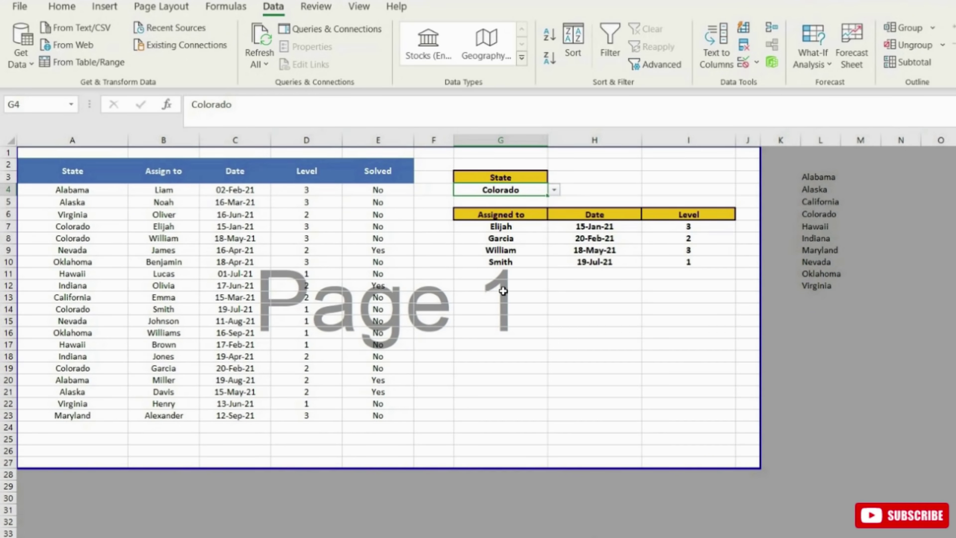
pyautogui.press('Down')
pyautogui.press('Down')
pyautogui.press('Down')
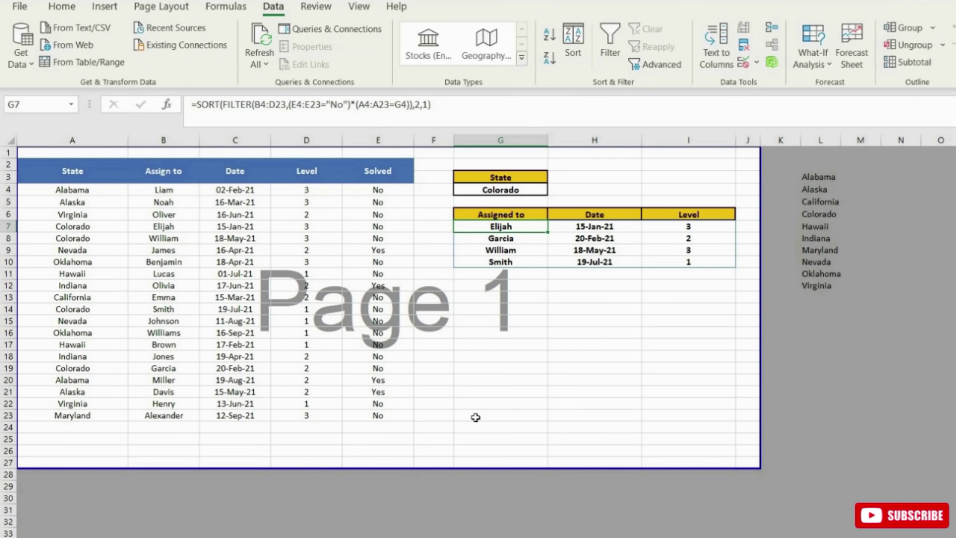
# Change G7's sort index to {3,2} and begin the sort order as {-1
pyautogui.doubleClick(501, 227)
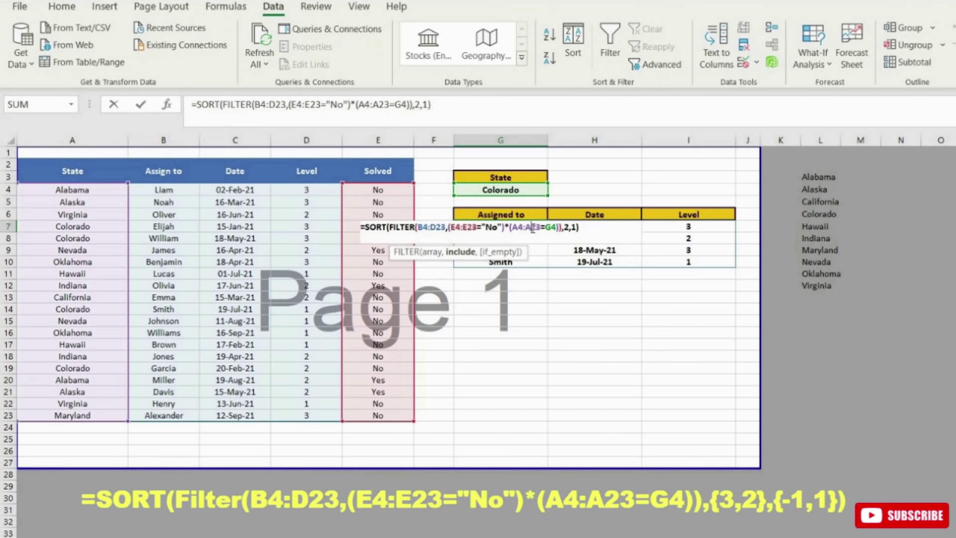
pyautogui.click(565, 226)
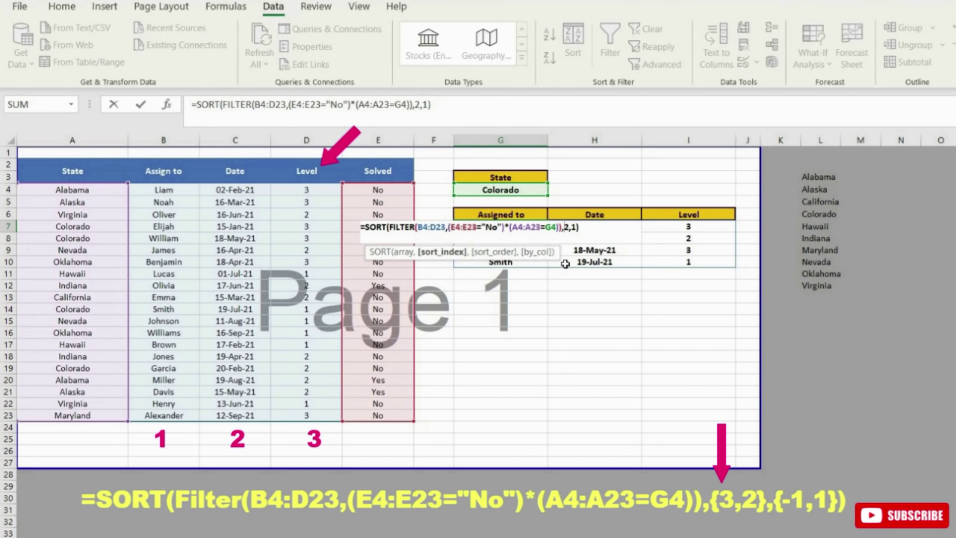
pyautogui.write('{3,')
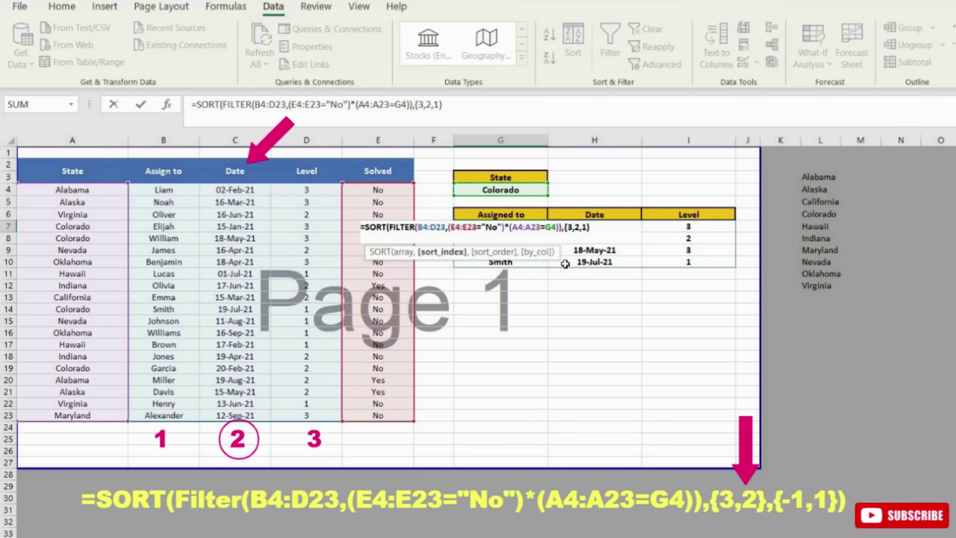
pyautogui.click(580, 228)
pyautogui.write('}')
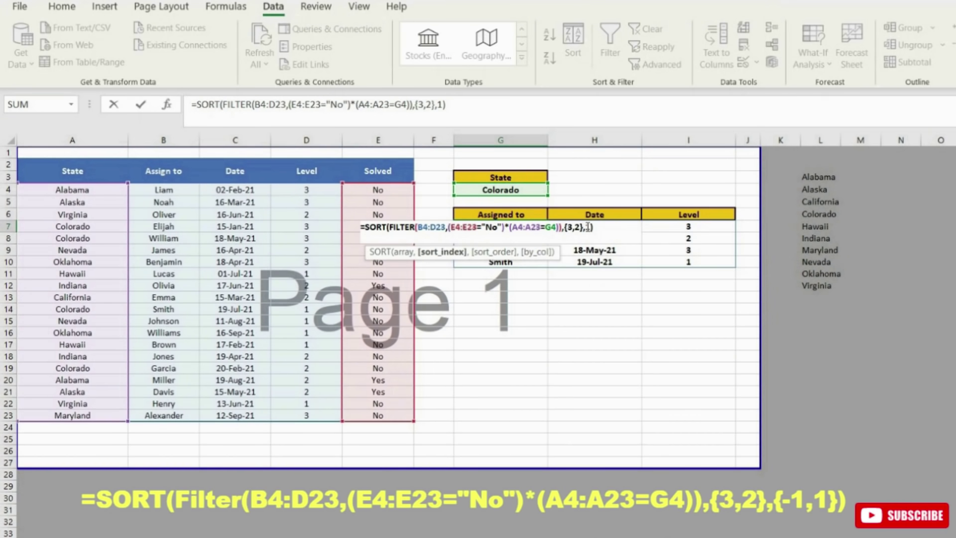
pyautogui.click(587, 227)
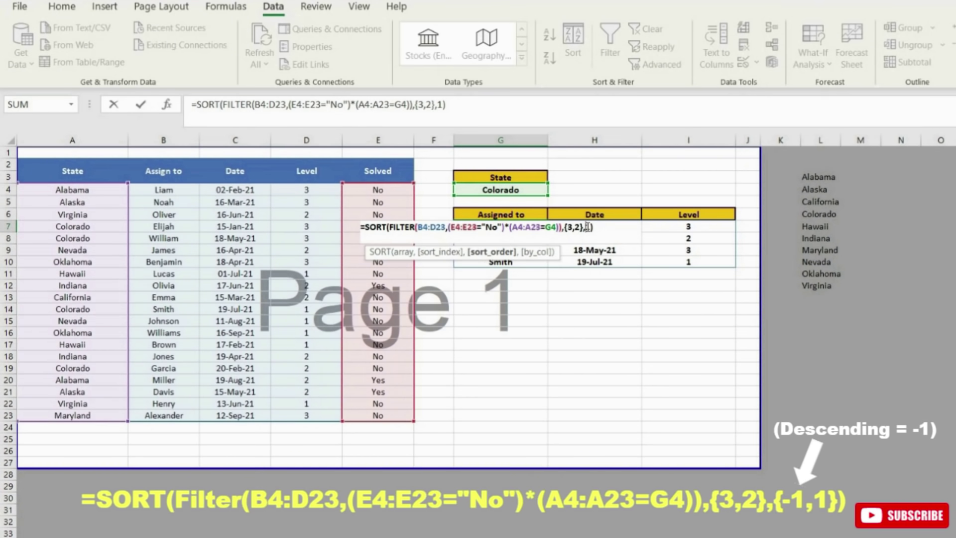
pyautogui.write('{-1')
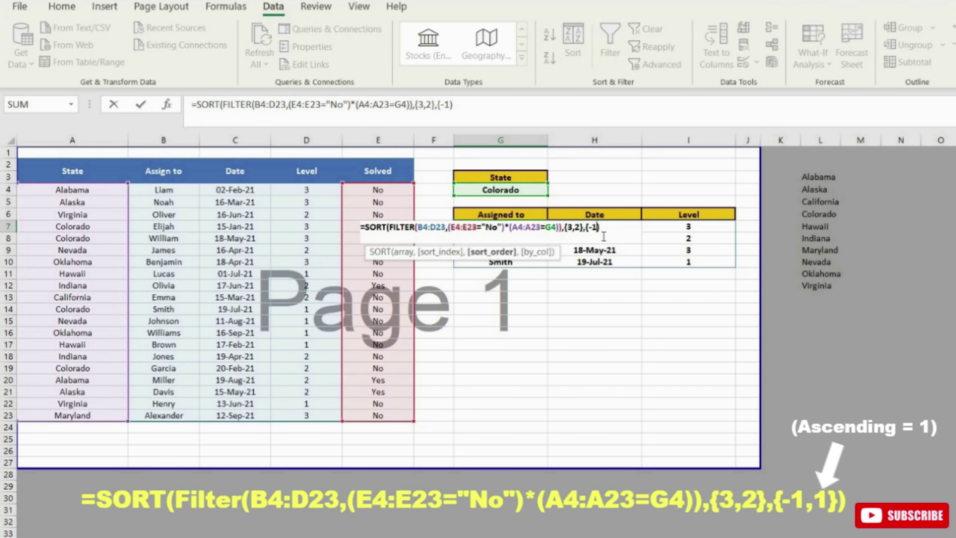
# Complete the sort order as {-1,1}, commit, and review the Date and Level results
pyautogui.write(',1}')
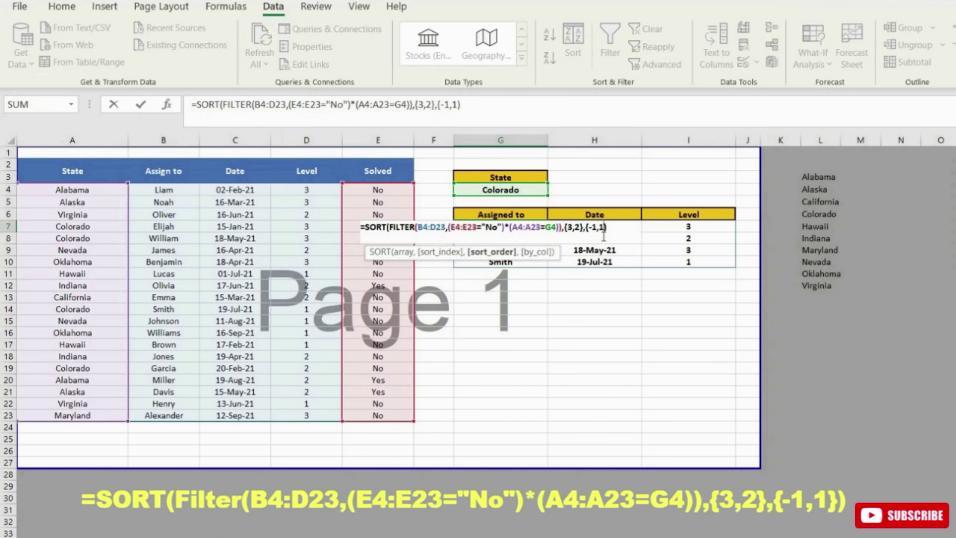
pyautogui.press('Return')
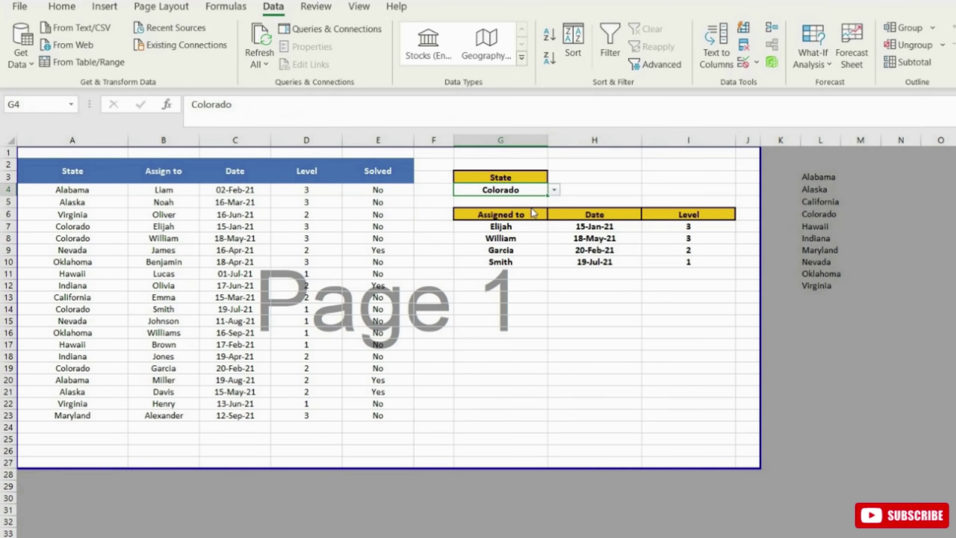
pyautogui.click(613, 227)
pyautogui.click(513, 188)
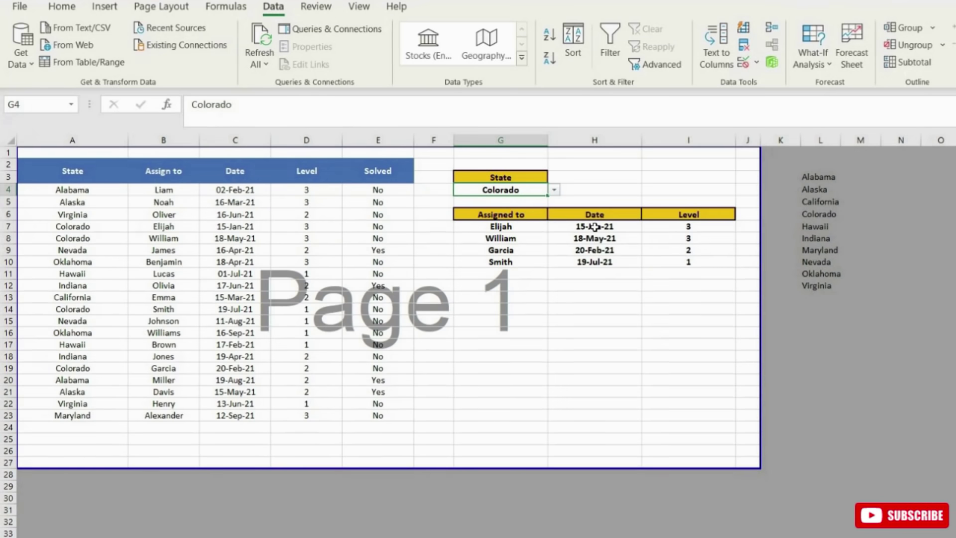
pyautogui.moveTo(595, 227); pyautogui.dragTo(599, 263)
pyautogui.moveTo(689, 226); pyautogui.dragTo(692, 261)
pyautogui.moveTo(609, 227); pyautogui.dragTo(613, 260)
# Switch G4 to Maryland, Colorado, and finally Oklahoma to verify the ordering
pyautogui.click(541, 191)
pyautogui.click(553, 189)
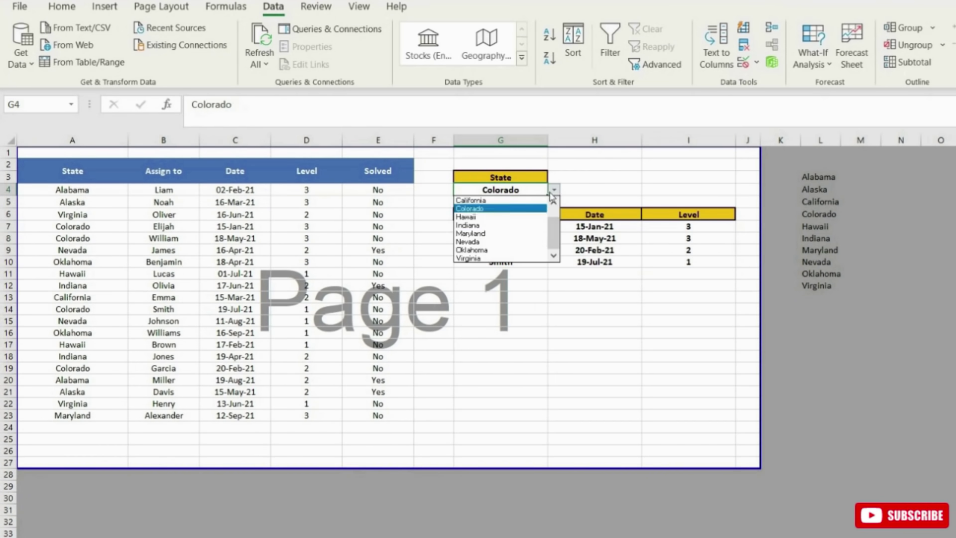
pyautogui.click(498, 233)
pyautogui.click(554, 190)
pyautogui.click(537, 209)
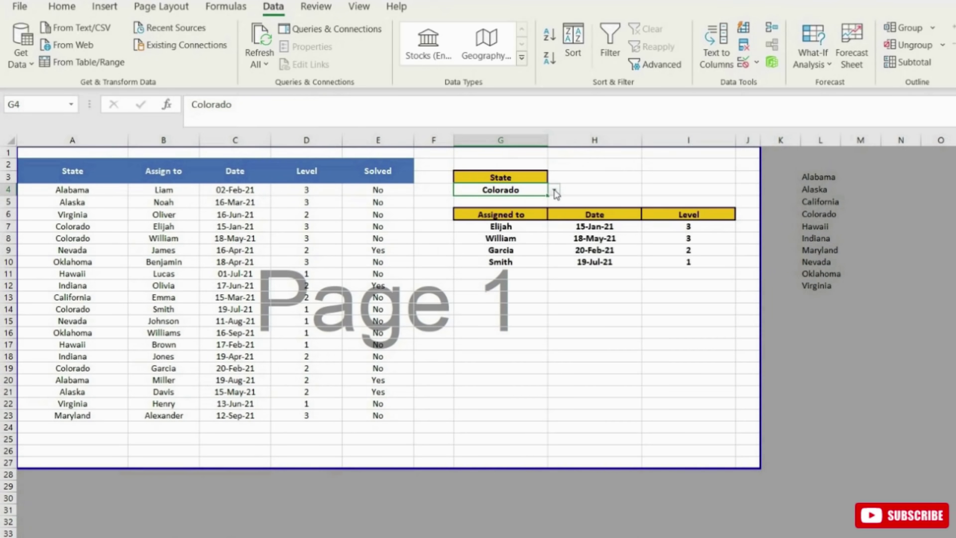
pyautogui.click(553, 190)
pyautogui.click(526, 250)
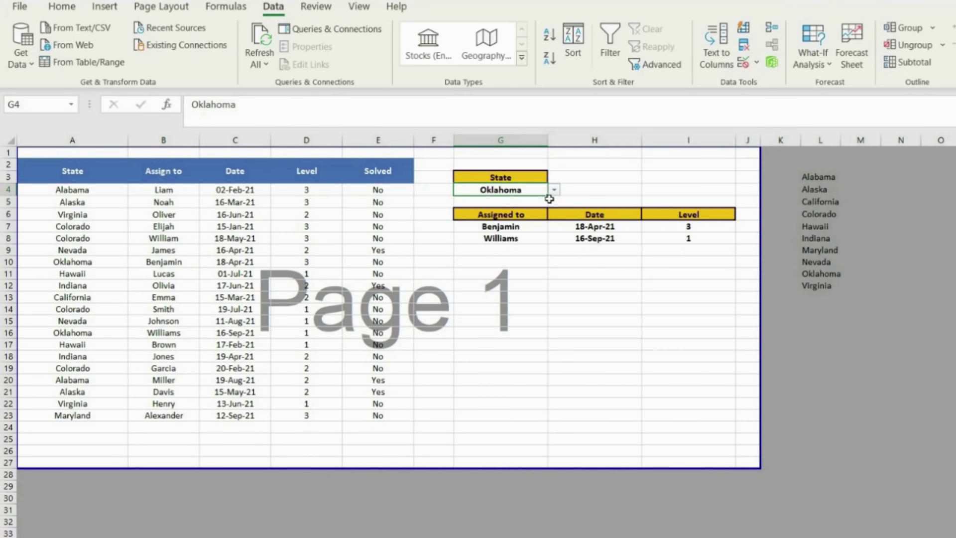